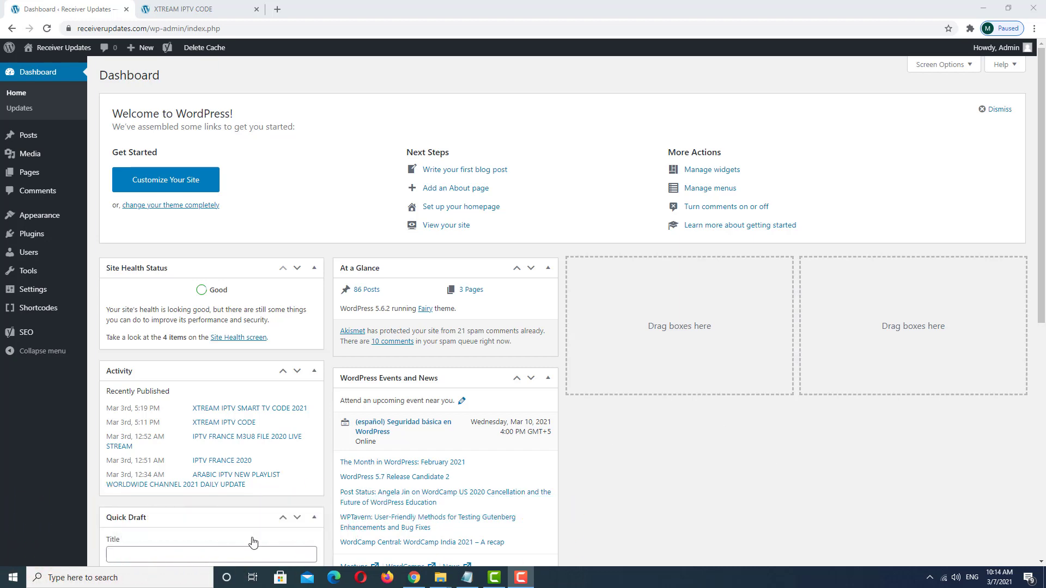
Reload the live XTREAM IPTV CODE post page
{"action": "left_click", "coordinate": [180, 10]}
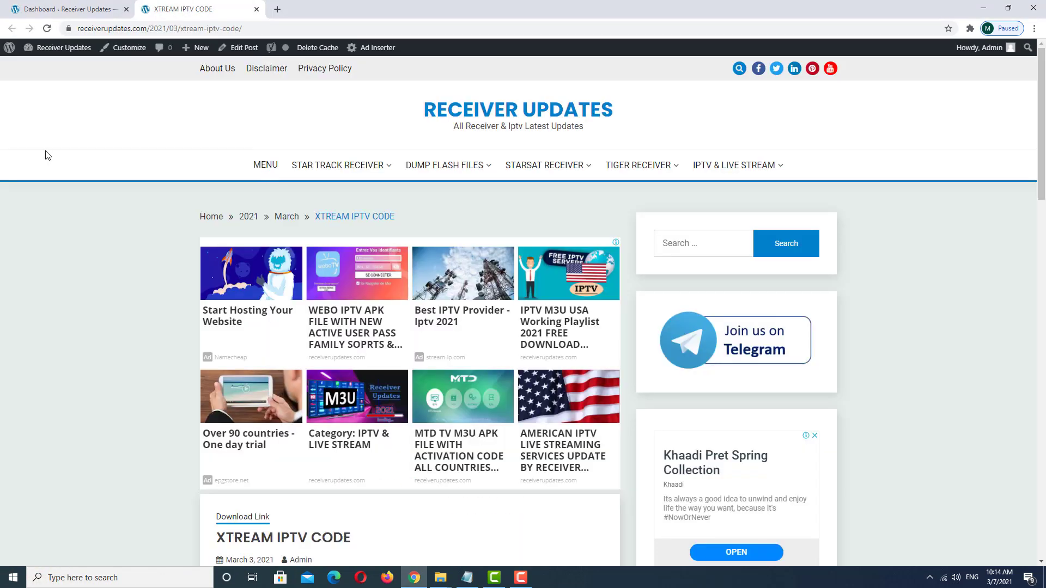
{"action": "scroll", "coordinate": [127, 219], "scroll_direction": "down", "scroll_amount": 9}
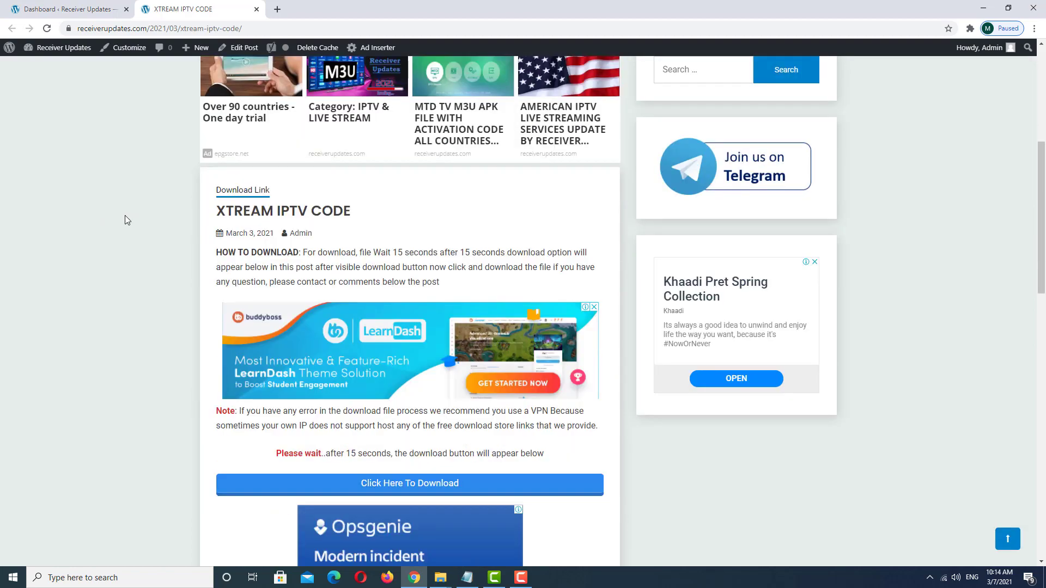
{"action": "scroll", "coordinate": [126, 219], "scroll_direction": "up", "scroll_amount": 8}
{"action": "scroll", "coordinate": [126, 214], "scroll_direction": "up", "scroll_amount": 1}
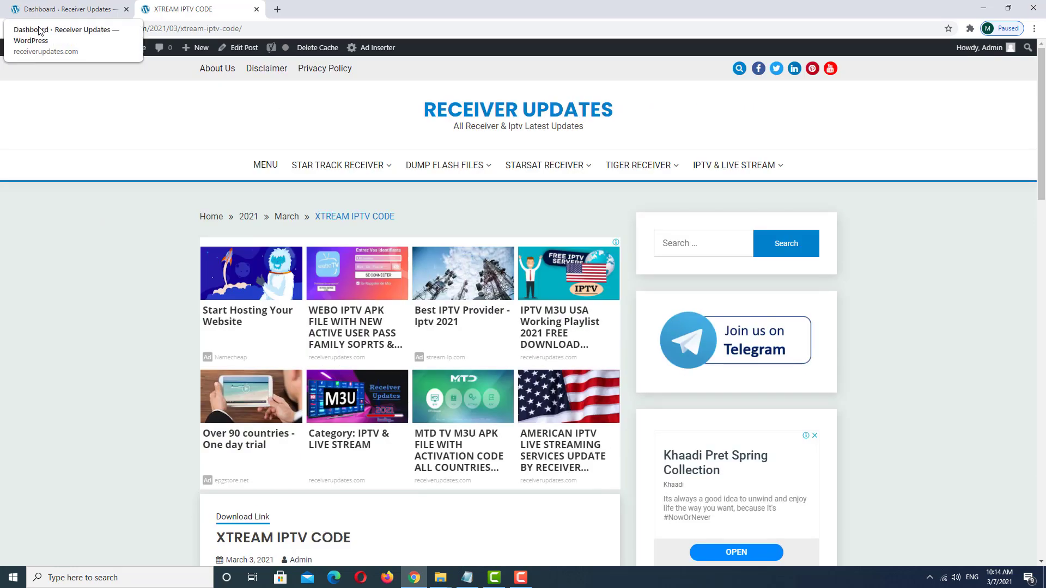
{"action": "left_click", "coordinate": [47, 28]}
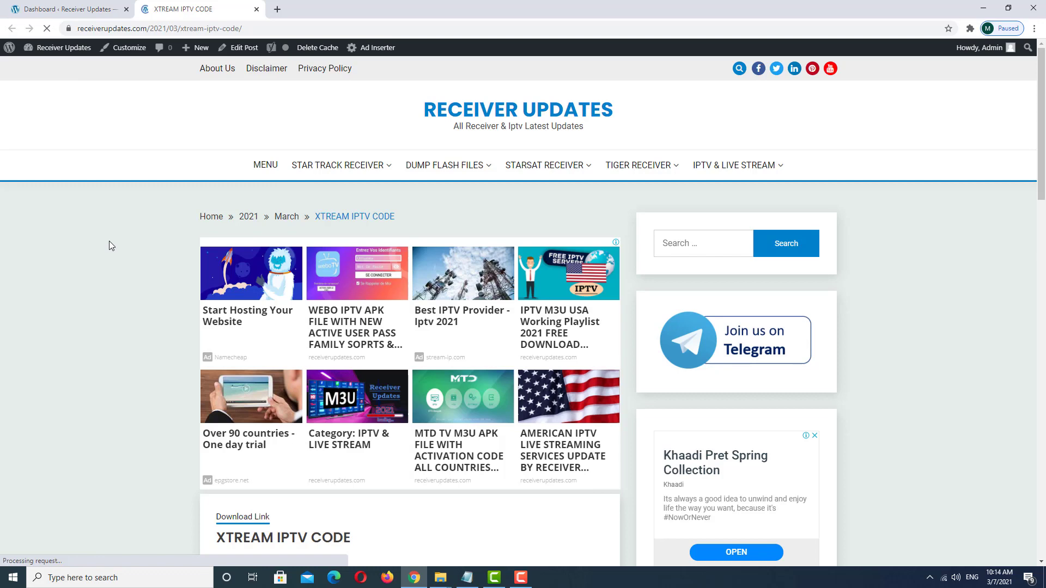
Scroll to the countdown and follow 'Click Here To Download' to the MediaFire file page
{"action": "scroll", "coordinate": [417, 265], "scroll_direction": "down", "scroll_amount": 10}
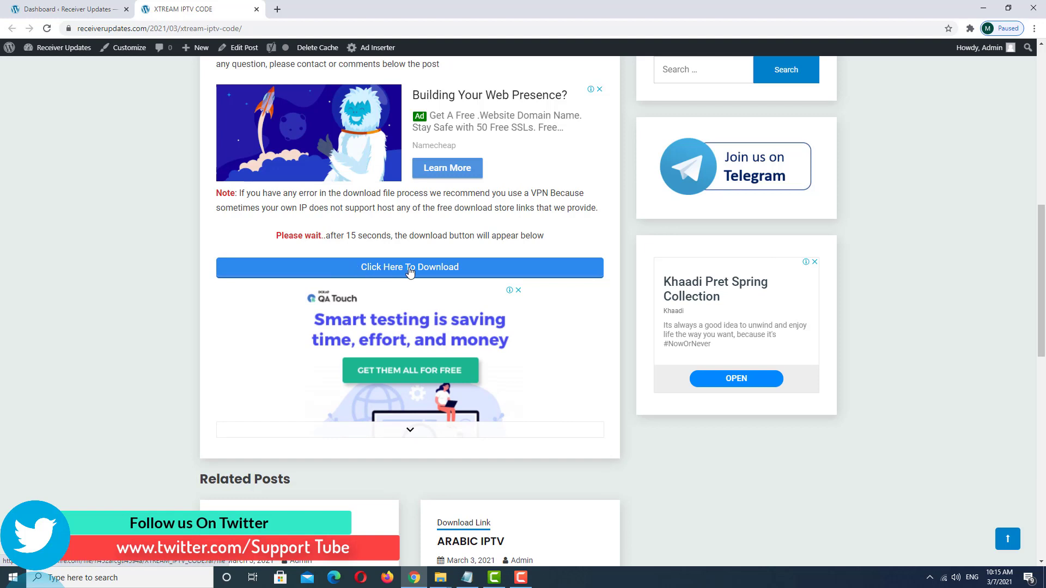
{"action": "left_click", "coordinate": [463, 272]}
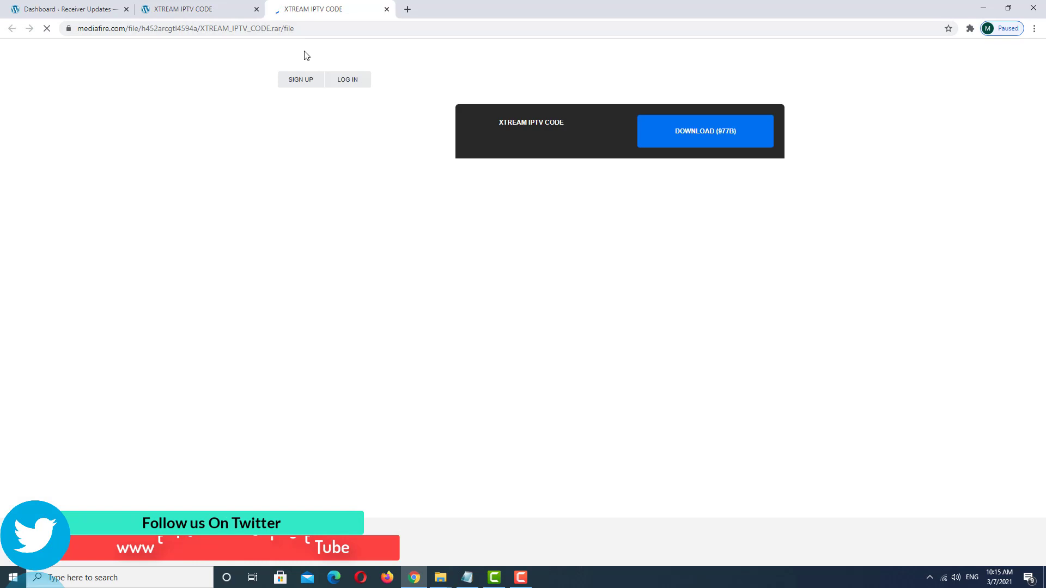
{"action": "left_click", "coordinate": [210, 9]}
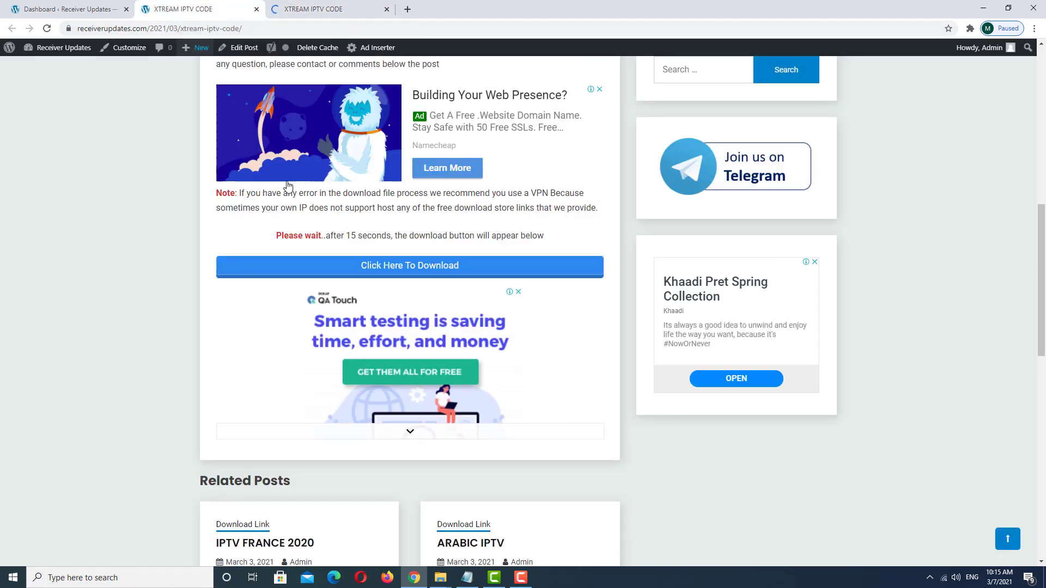
Search Add Plugins for 'Shortcodes Ultimate' and confirm the plugin is already active
{"action": "left_click", "coordinate": [68, 8]}
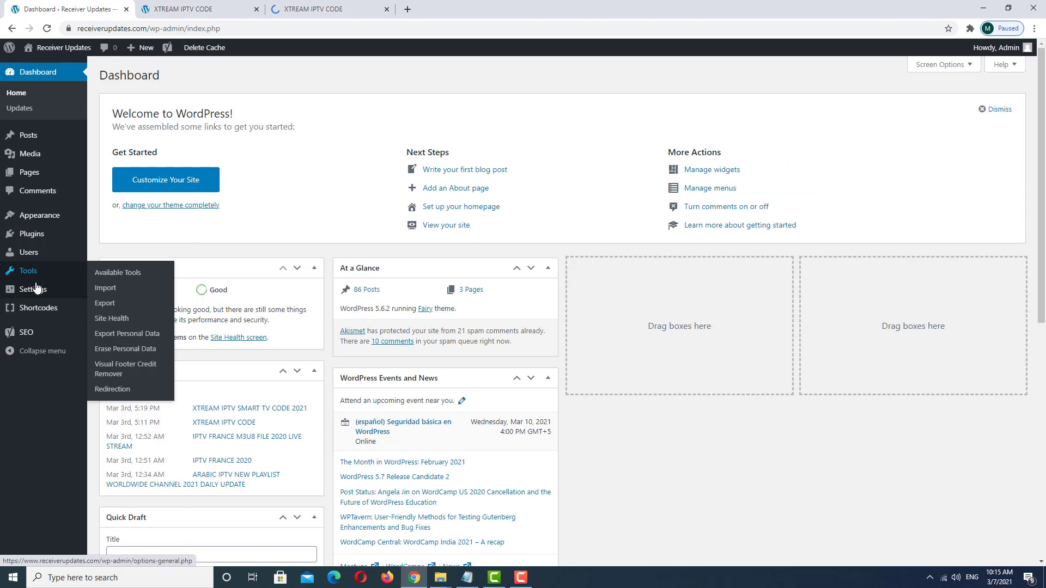
{"action": "mouse_move", "coordinate": [32, 234]}
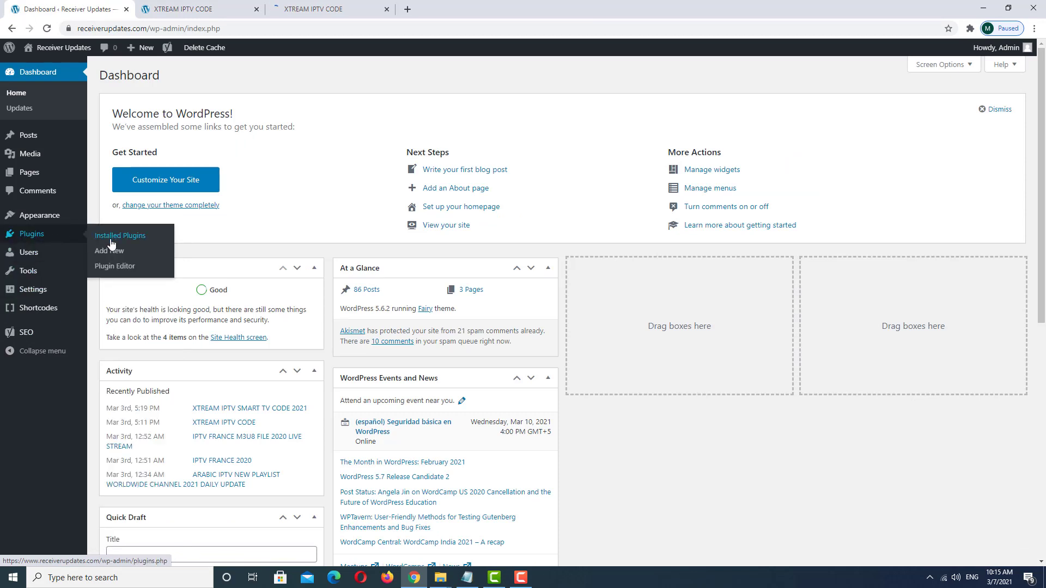
{"action": "left_click", "coordinate": [111, 239]}
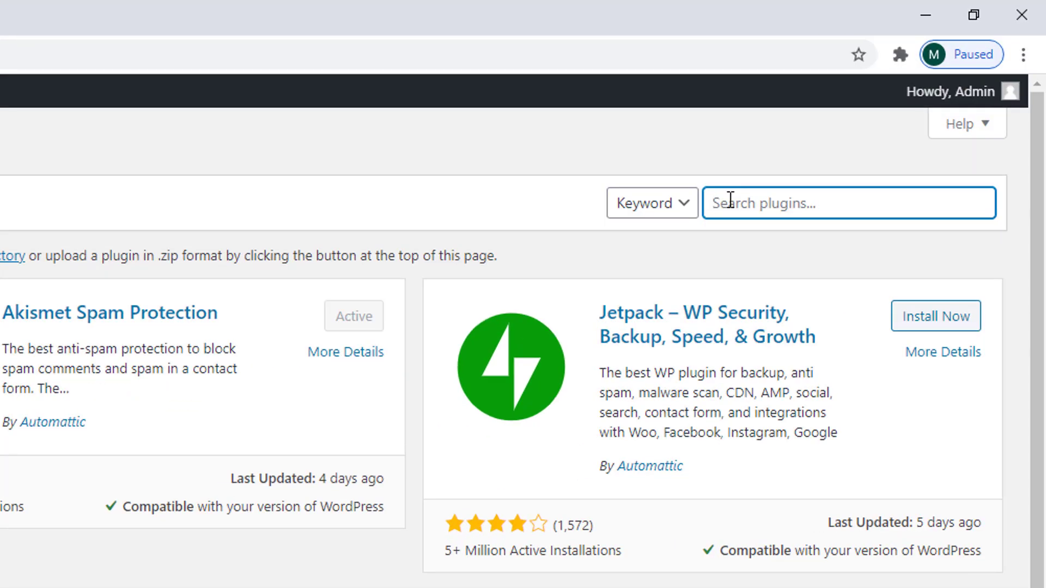
{"action": "type", "text": "Shortcodes Ultimate"}
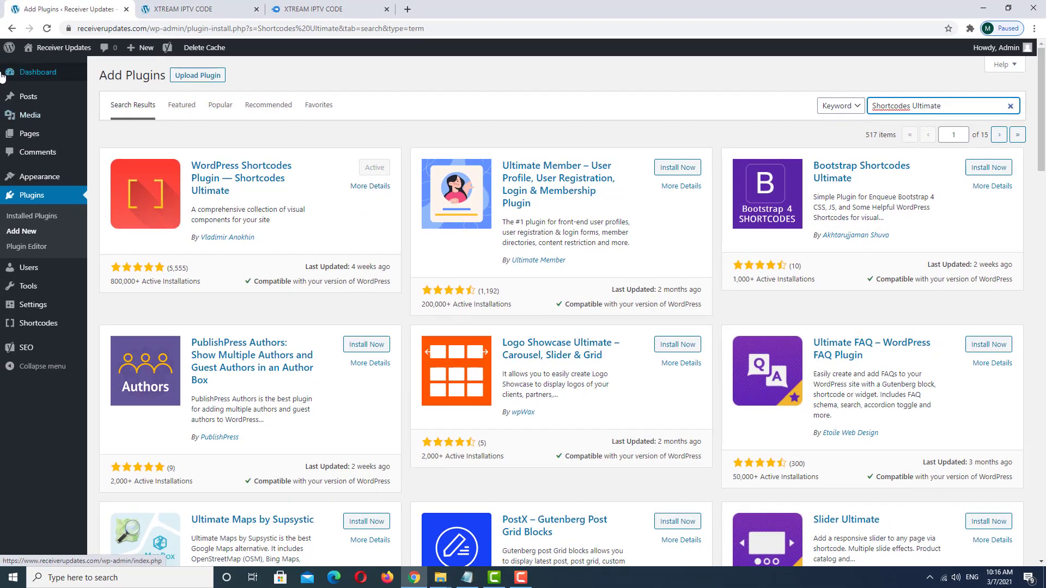
{"action": "left_click", "coordinate": [45, 81]}
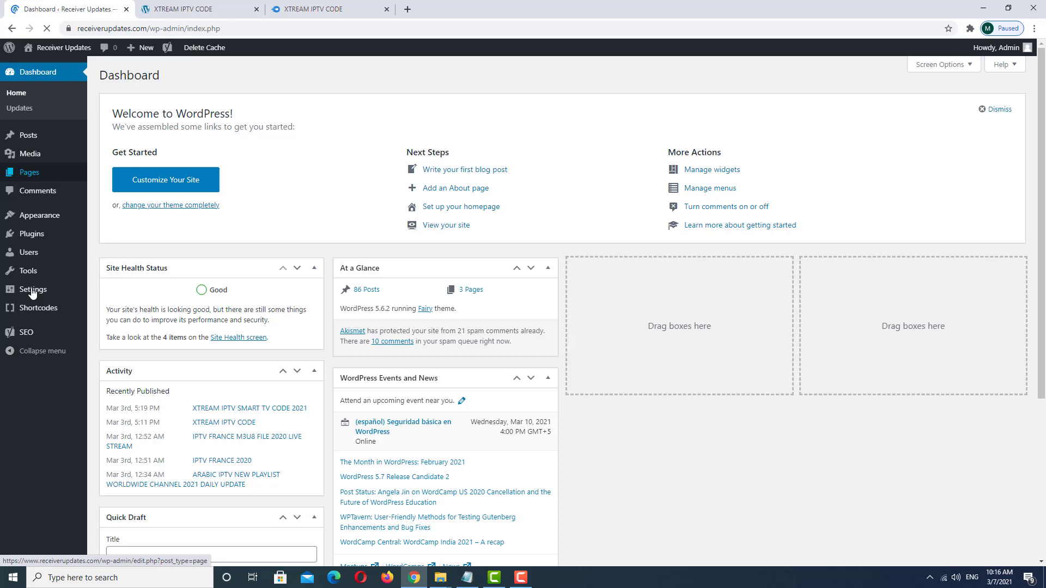
Review the 15-second download countdown script in Insert Headers and Footers' footer scripts
{"action": "mouse_move", "coordinate": [33, 293]}
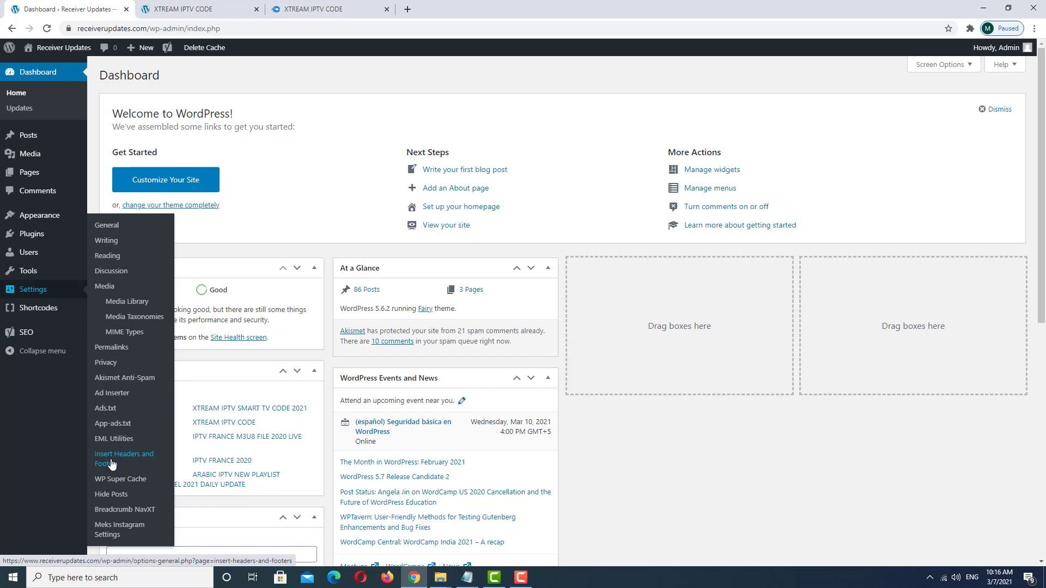
{"action": "left_click", "coordinate": [138, 458]}
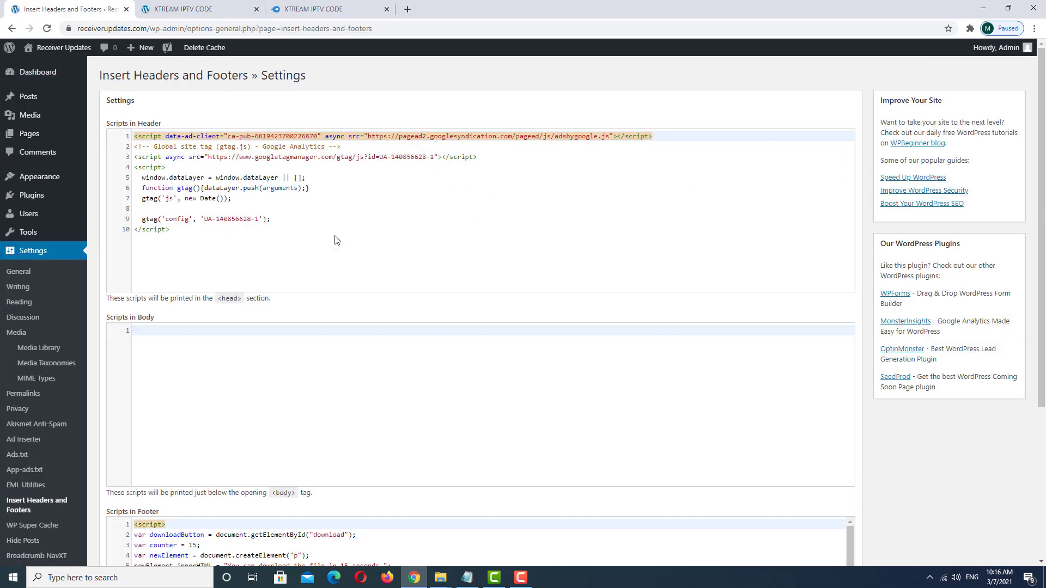
{"action": "scroll", "coordinate": [334, 238], "scroll_direction": "down", "scroll_amount": 4}
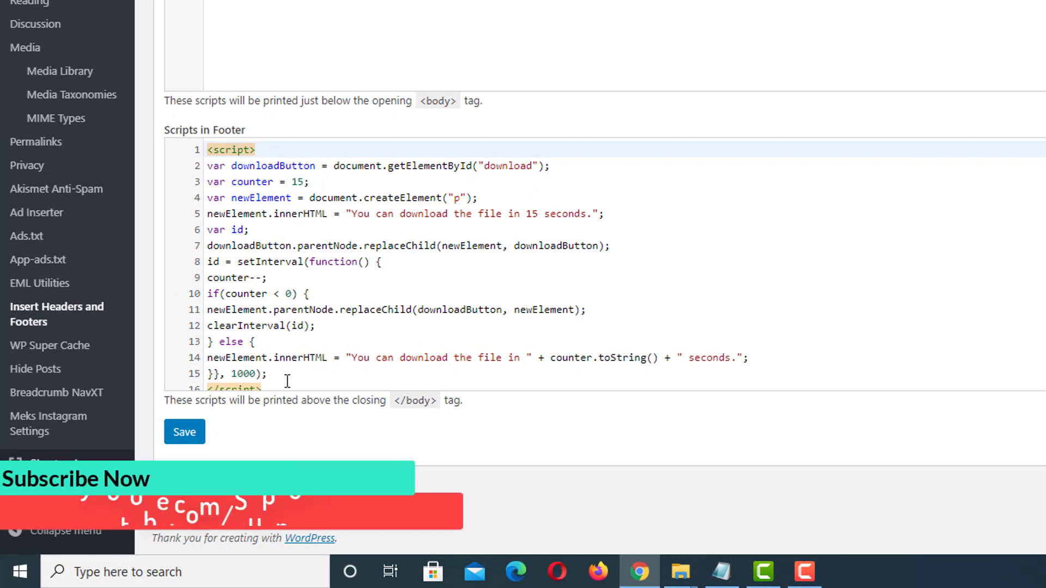
{"action": "left_click_drag", "start_coordinate": [284, 375], "coordinate": [177, 166]}
{"action": "left_click", "coordinate": [404, 322]}
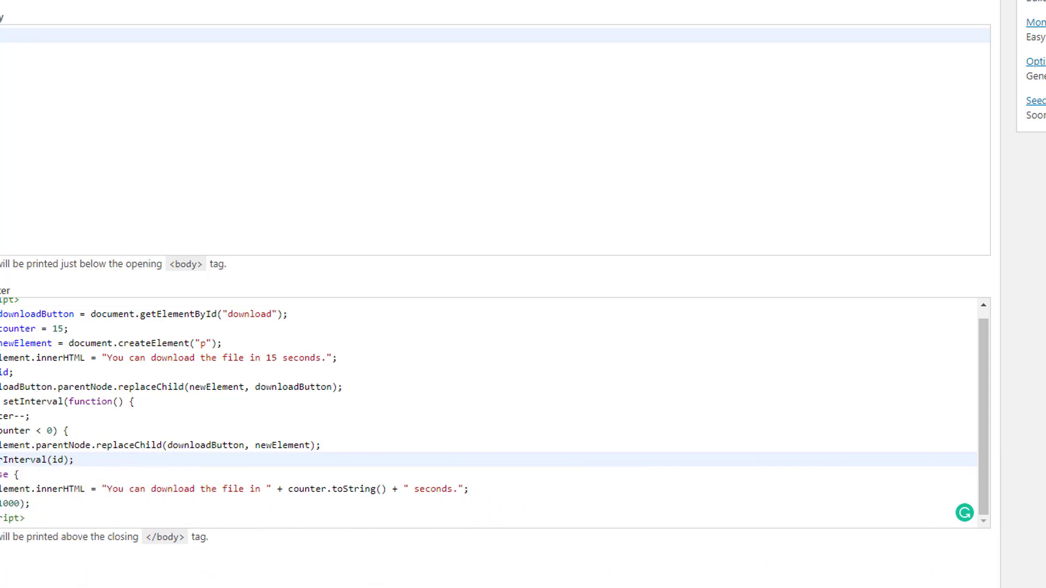
{"action": "scroll", "coordinate": [490, 294], "scroll_direction": "up", "scroll_amount": 5}
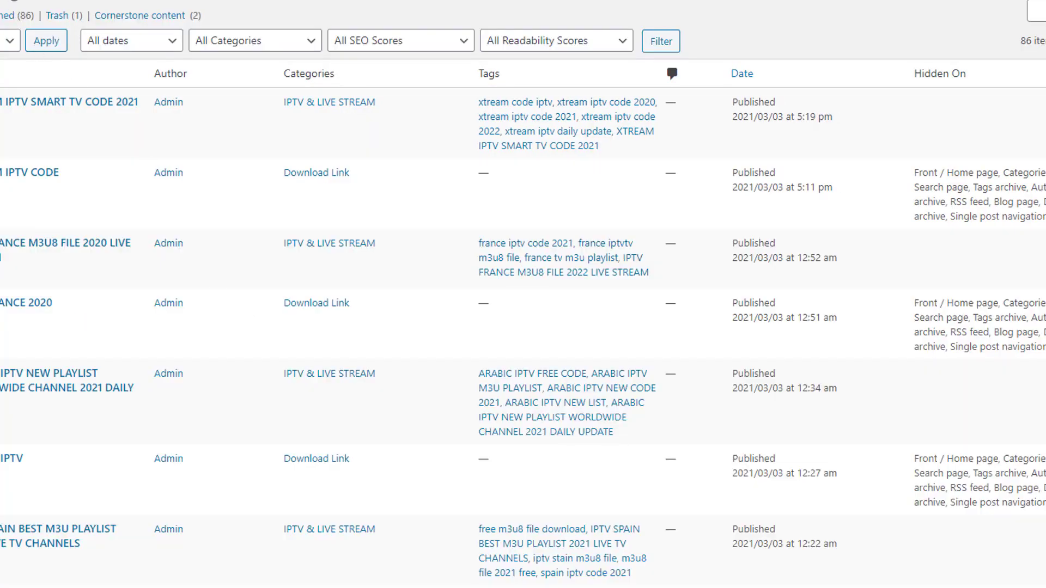
Open the XTREAM IPTV CODE post in the block editor
{"action": "right_click", "coordinate": [15, 1]}
{"action": "left_click", "coordinate": [68, 2]}
{"action": "mouse_move", "coordinate": [116, 127]}
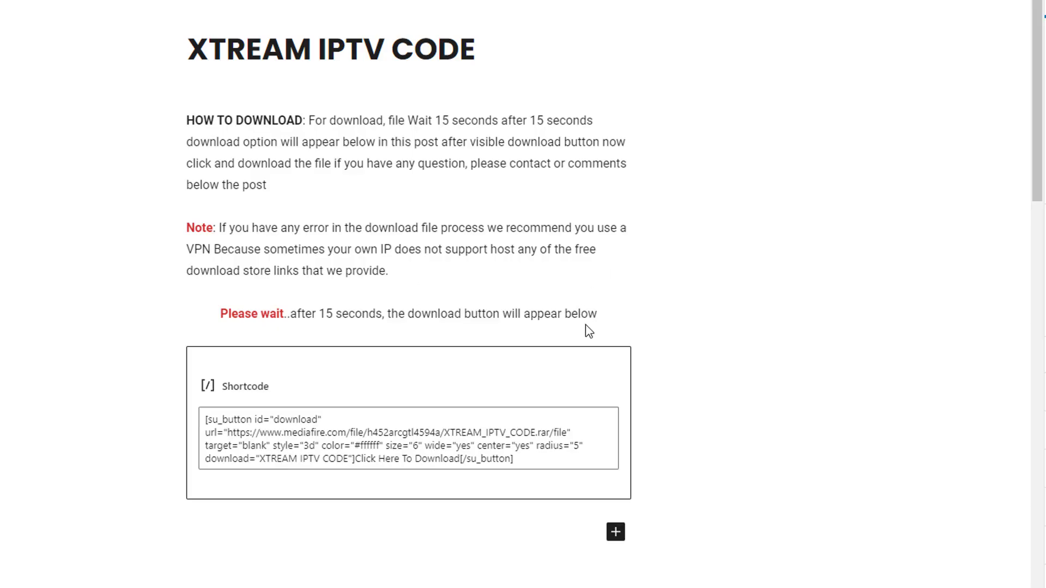
Select and copy the post's three intro paragraphs
{"action": "left_click_drag", "start_coordinate": [598, 314], "coordinate": [187, 117]}
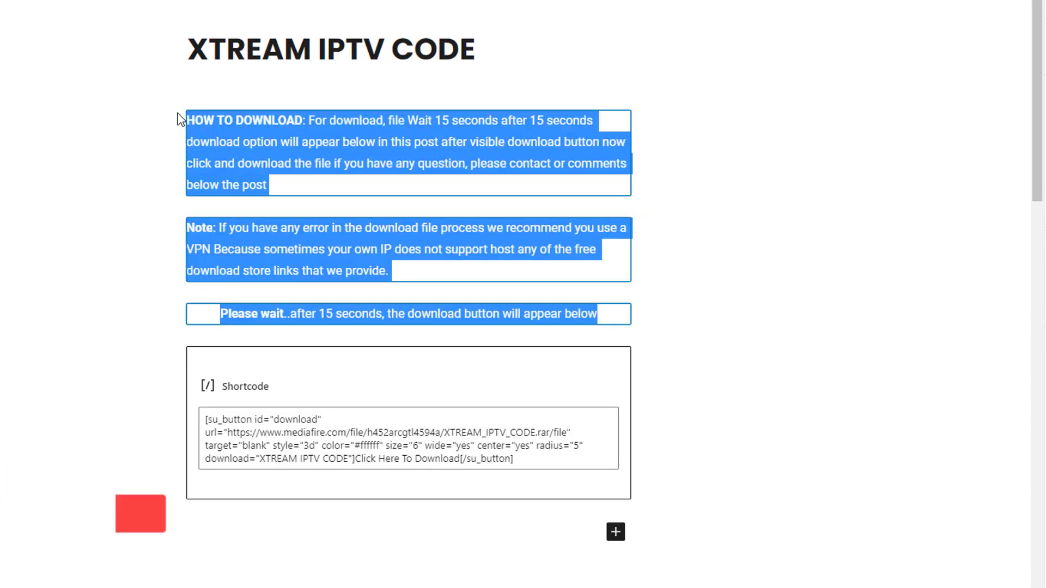
{"action": "right_click", "coordinate": [217, 125]}
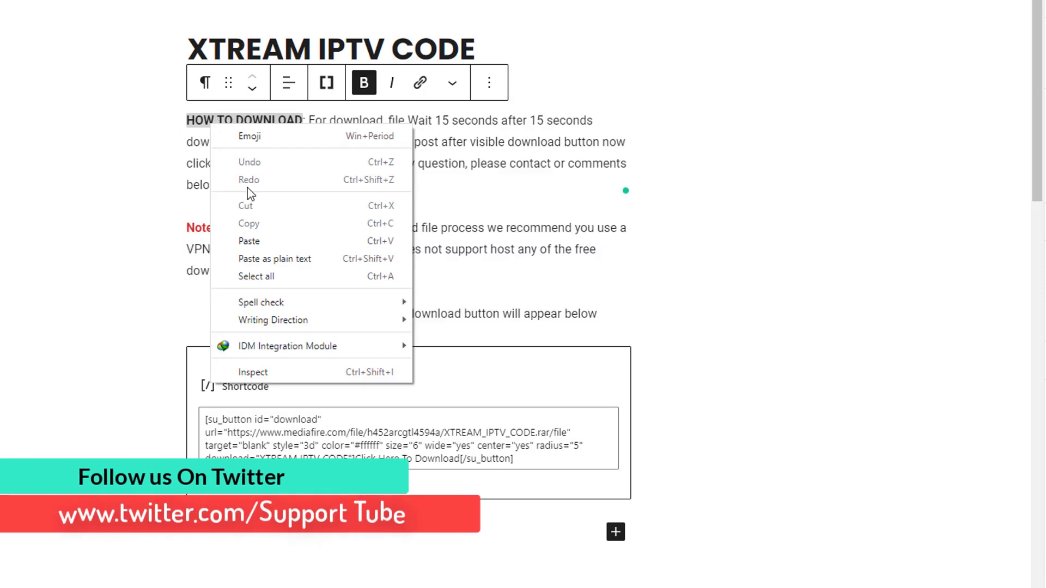
{"action": "left_click", "coordinate": [601, 312]}
{"action": "left_click_drag", "start_coordinate": [600, 311], "coordinate": [185, 123]}
{"action": "key", "text": "ctrl+c"}
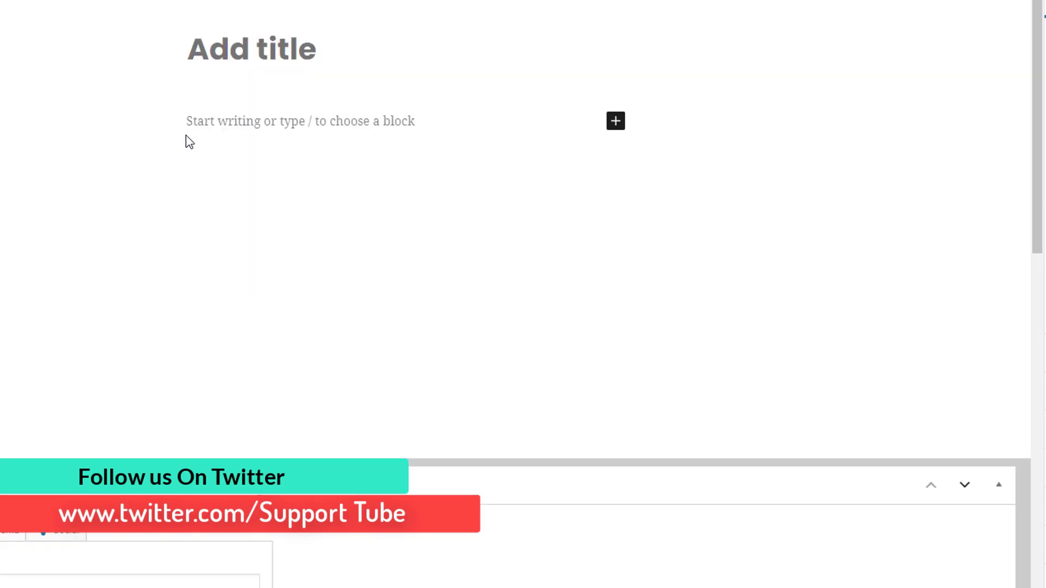
Paste the three intro paragraphs, title the post 'Test Download', and add an empty paragraph below 'Please wait'
{"action": "left_click", "coordinate": [286, 121]}
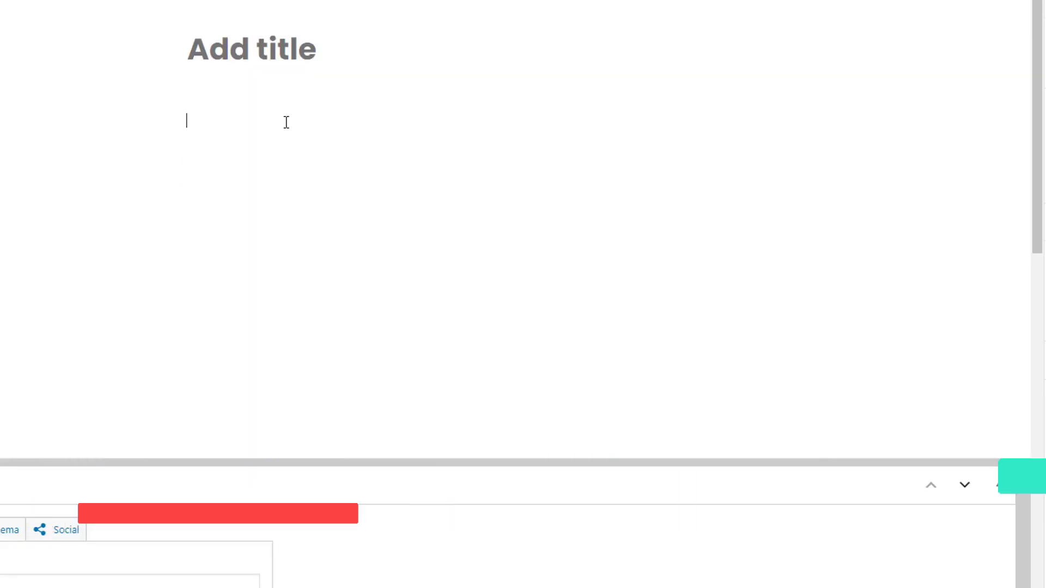
{"action": "key", "text": "ctrl+v"}
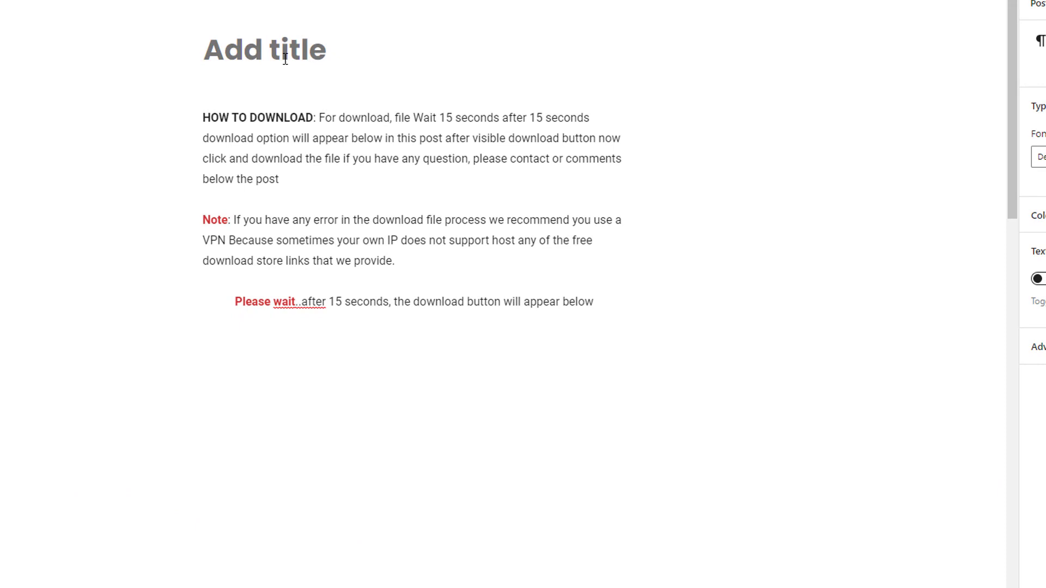
{"action": "left_click", "coordinate": [291, 42]}
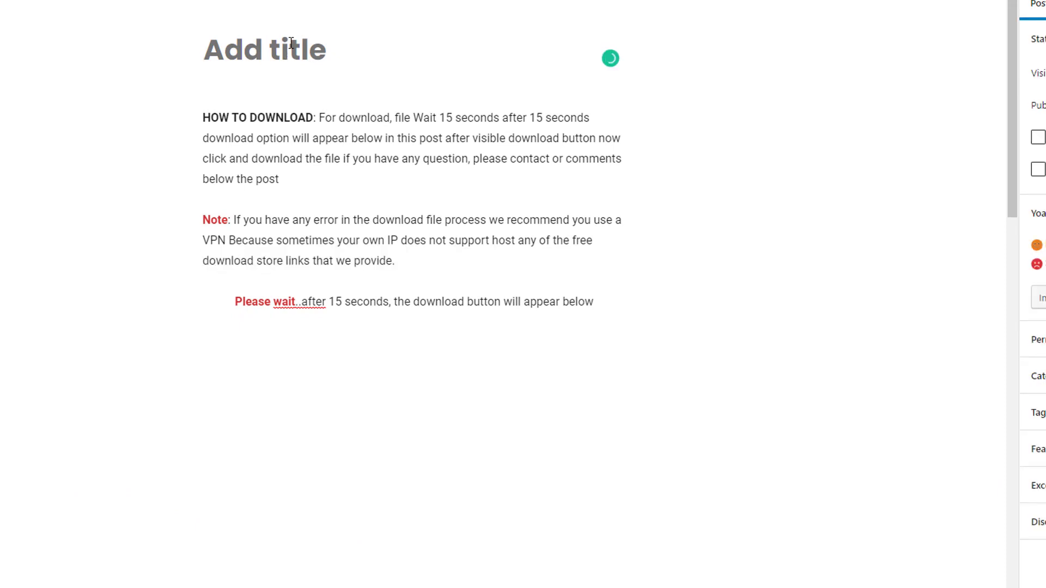
{"action": "type", "text": "T"}
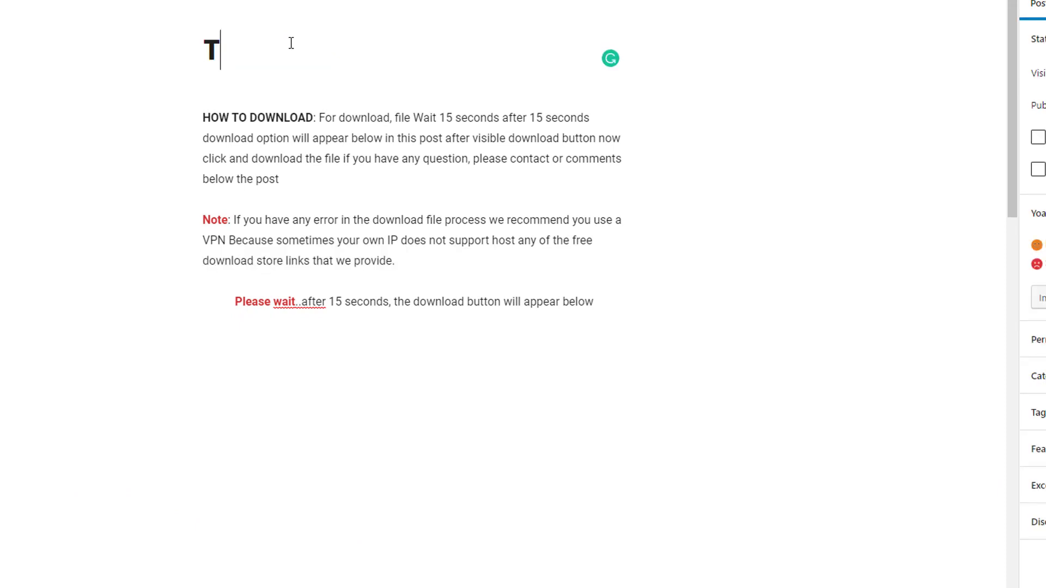
{"action": "type", "text": "est"}
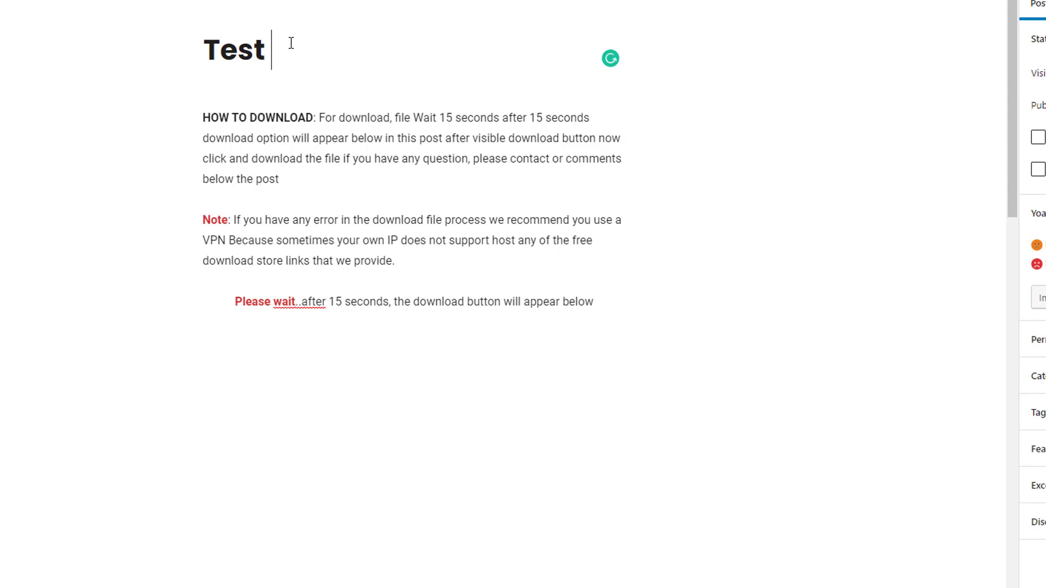
{"action": "type", "text": " Down"}
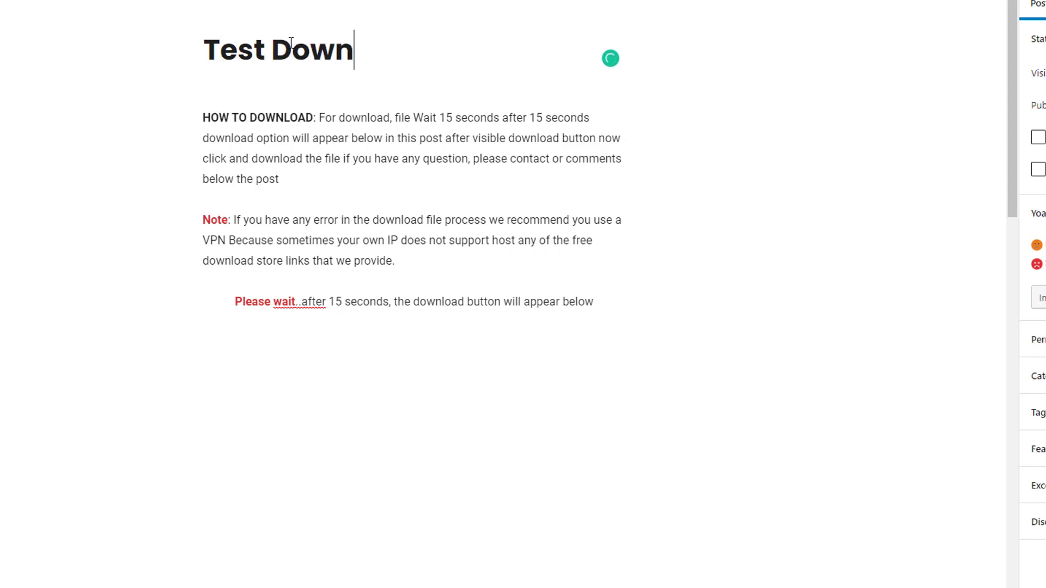
{"action": "type", "text": "load"}
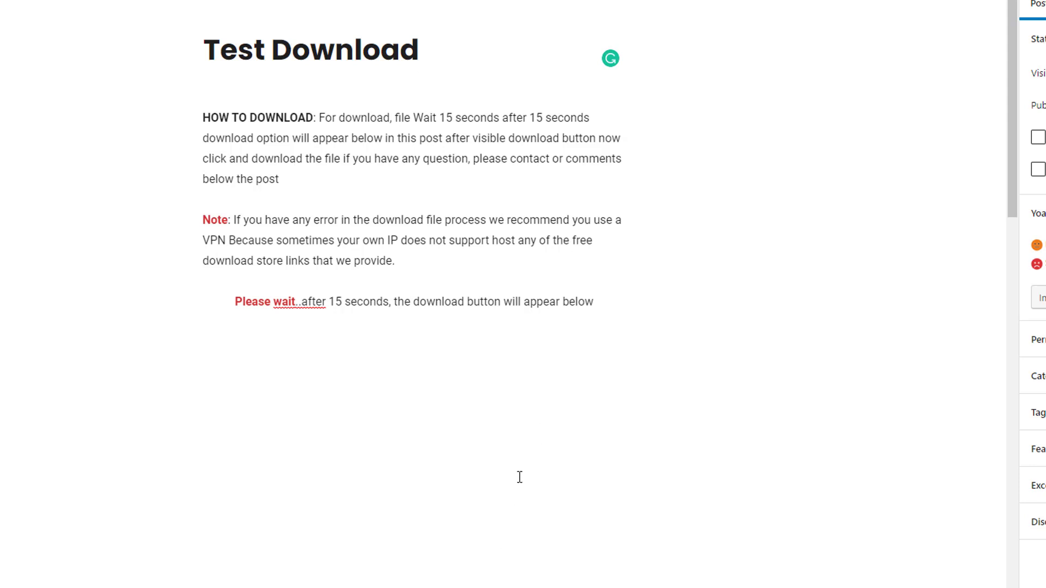
{"action": "left_click", "coordinate": [600, 305]}
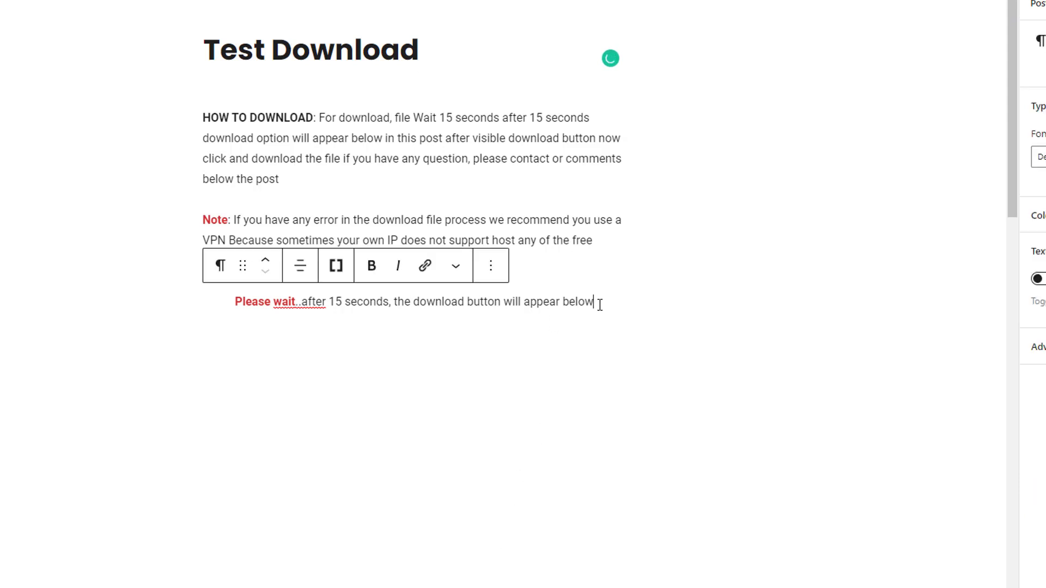
{"action": "key", "text": "Return"}
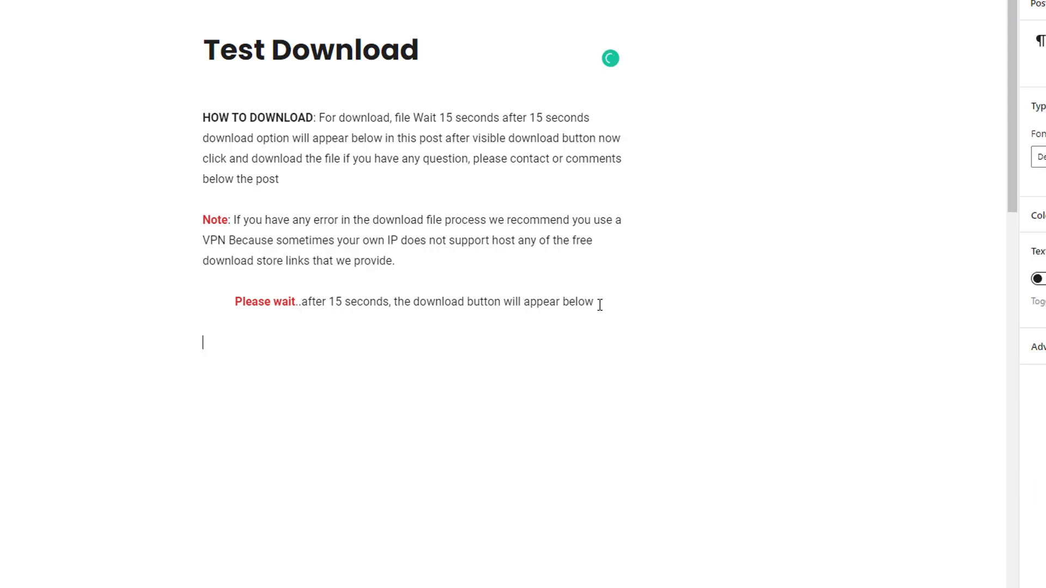
Insert a Shortcode block from the Widgets category into the empty paragraph below 'Please wait'
{"action": "left_click", "coordinate": [434, 360]}
{"action": "left_click", "coordinate": [660, 340]}
{"action": "left_click", "coordinate": [611, 341]}
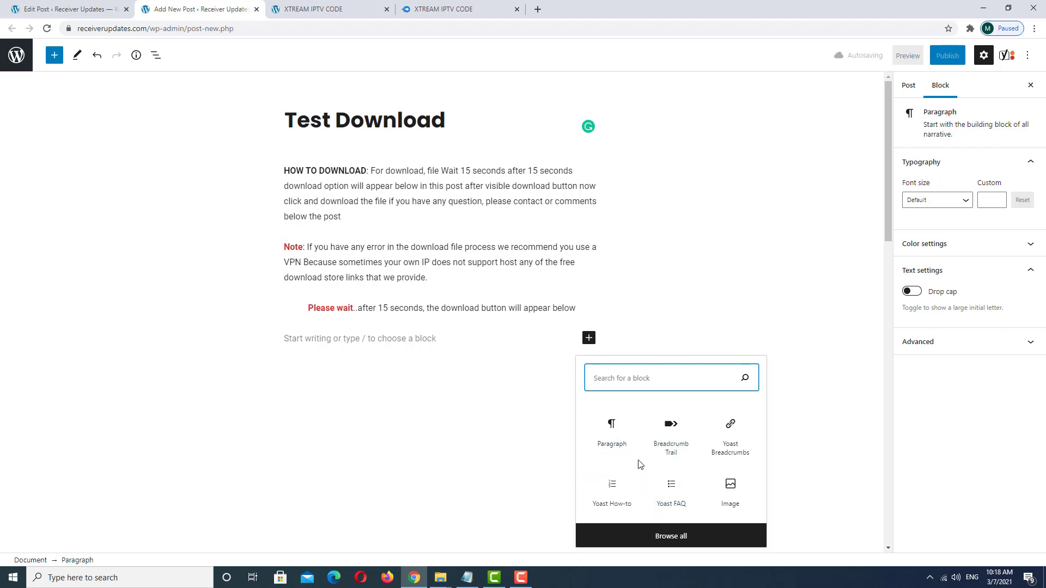
{"action": "left_click", "coordinate": [671, 539]}
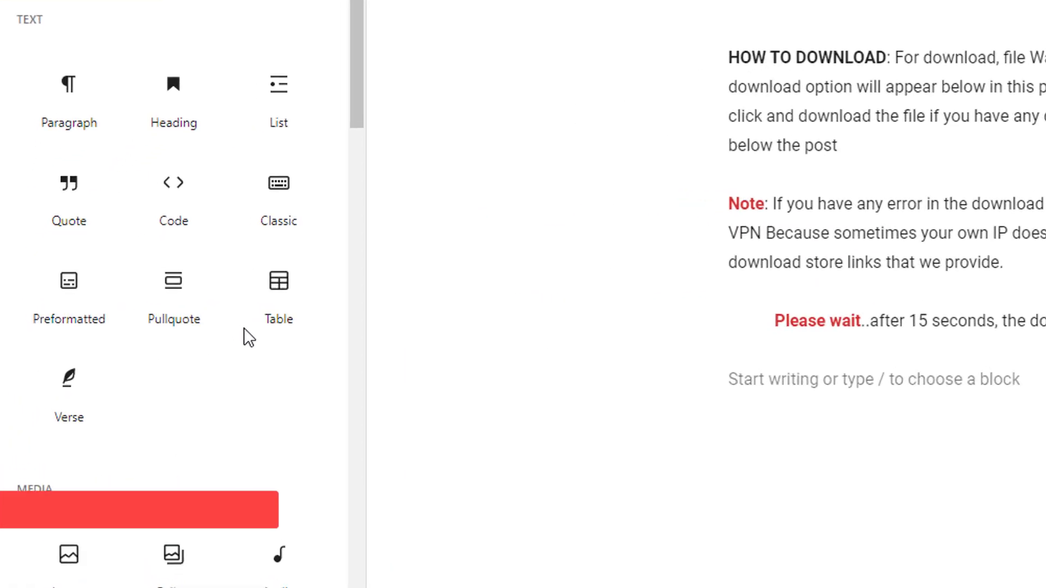
{"action": "scroll", "coordinate": [258, 330], "scroll_direction": "down", "scroll_amount": 5}
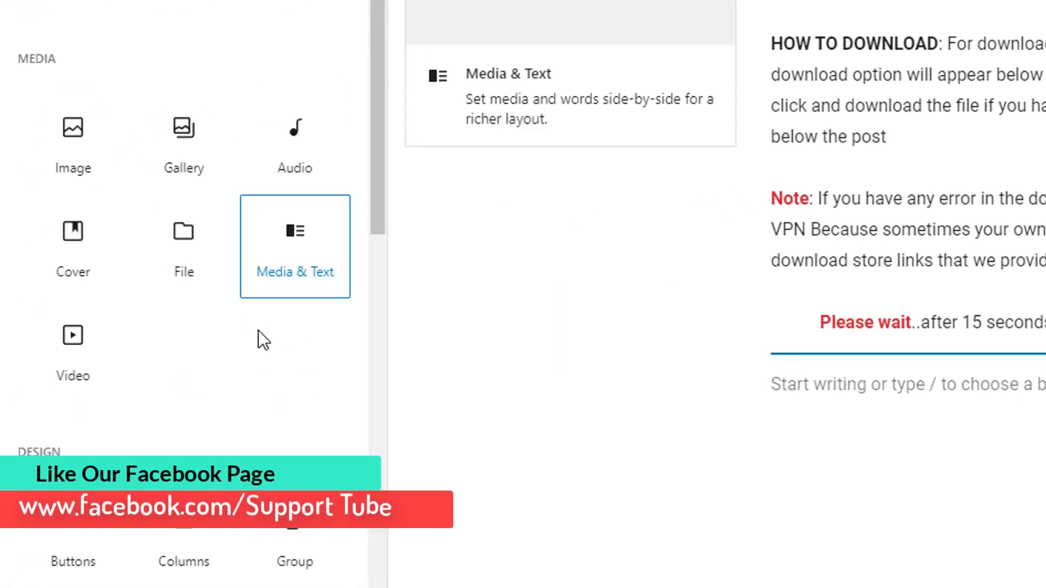
{"action": "scroll", "coordinate": [259, 330], "scroll_direction": "down", "scroll_amount": 2}
{"action": "scroll", "coordinate": [258, 330], "scroll_direction": "down", "scroll_amount": 4}
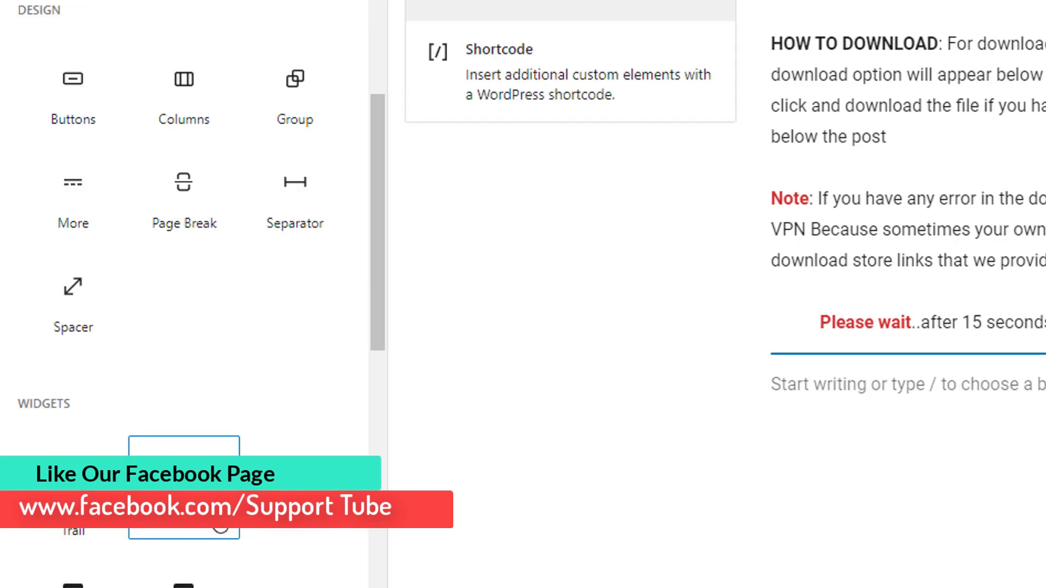
{"action": "mouse_move", "coordinate": [193, 530]}
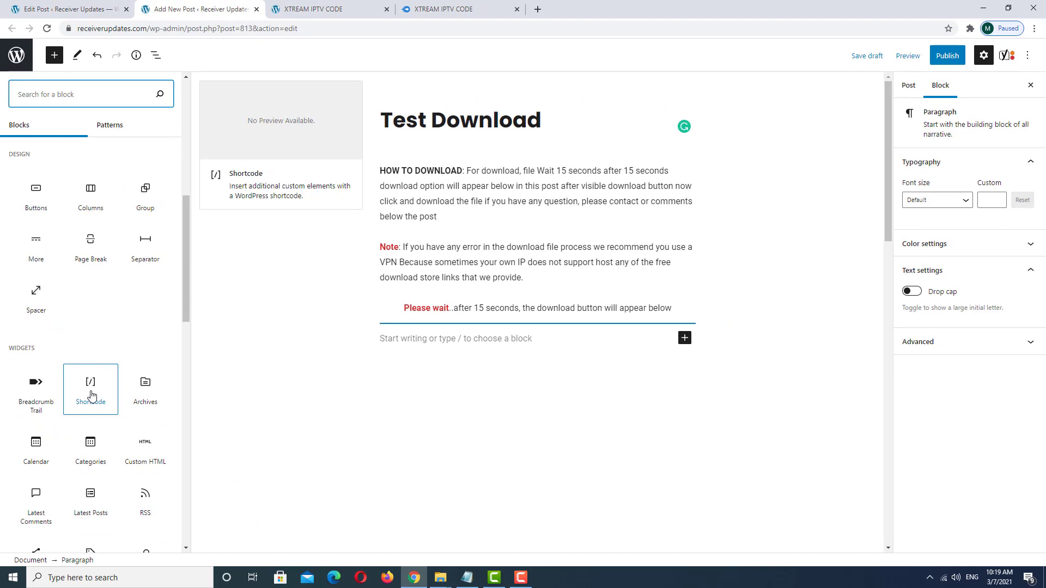
{"action": "left_click", "coordinate": [91, 395]}
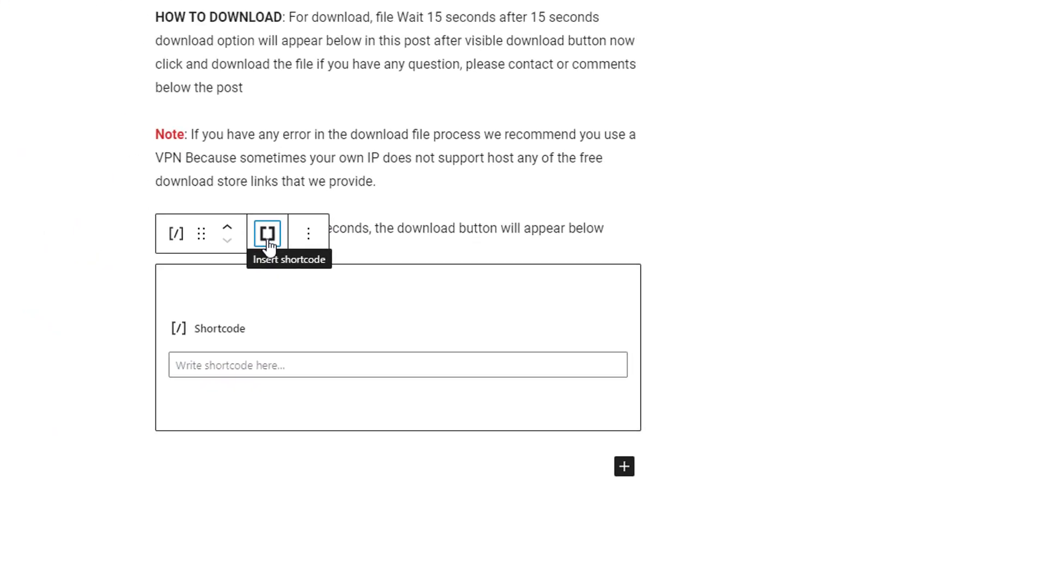
Choose the Button shortcode and review its MediaFire download link settings
{"action": "left_click", "coordinate": [243, 217]}
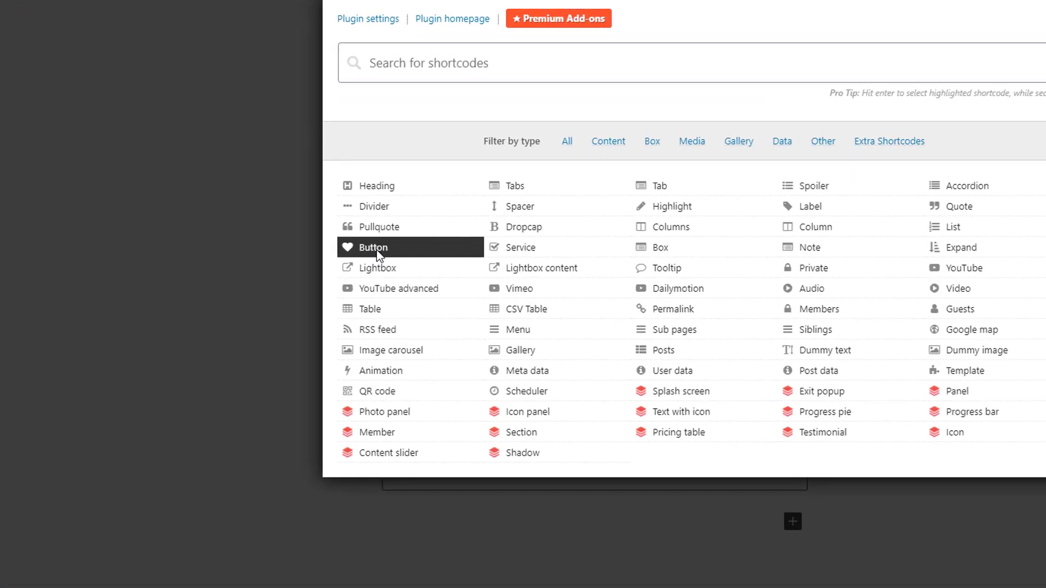
{"action": "left_click", "coordinate": [334, 256]}
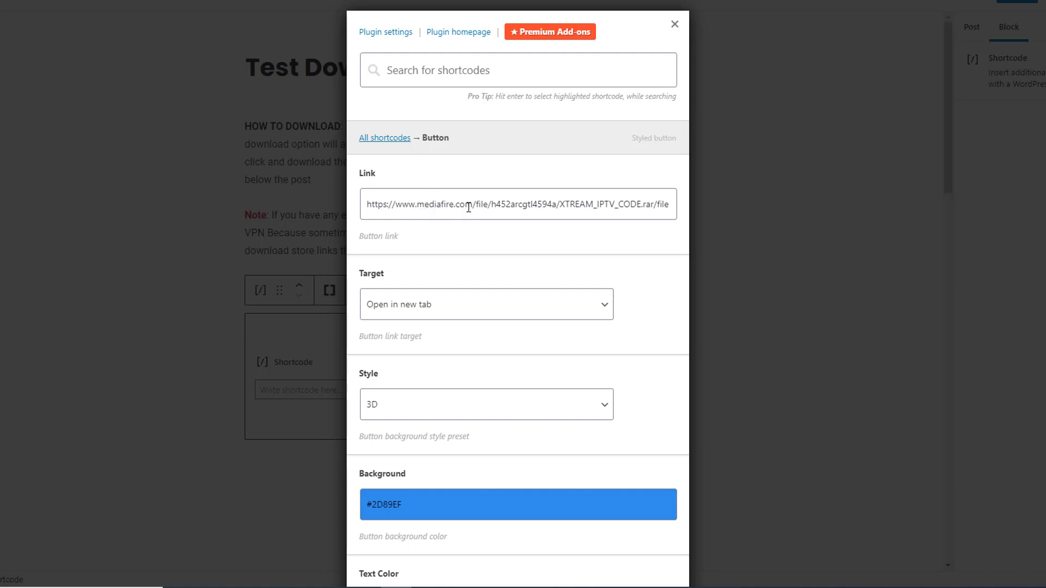
{"action": "scroll", "coordinate": [483, 254], "scroll_direction": "down", "scroll_amount": 12}
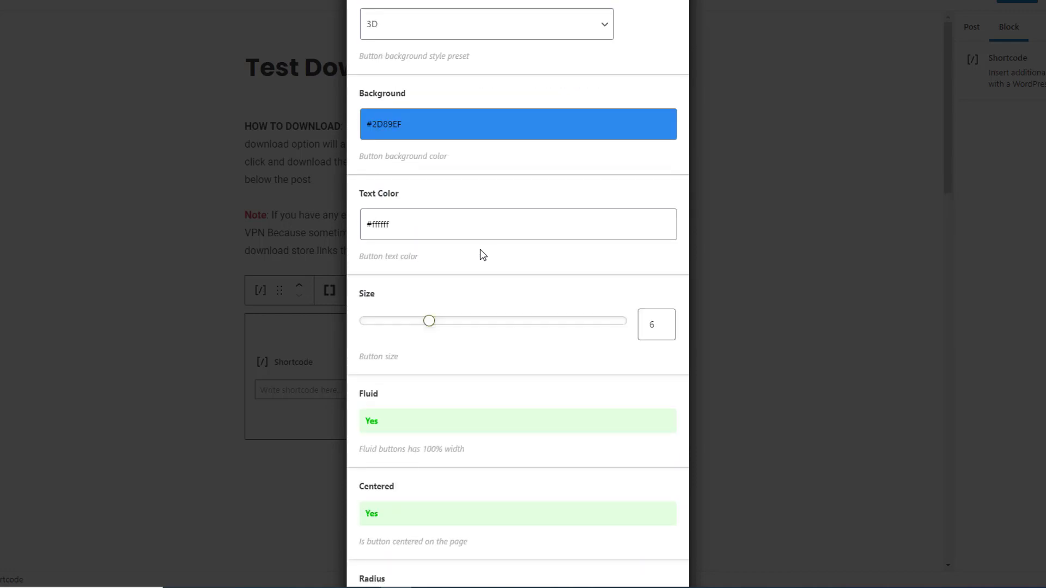
{"action": "scroll", "coordinate": [482, 254], "scroll_direction": "down", "scroll_amount": 3}
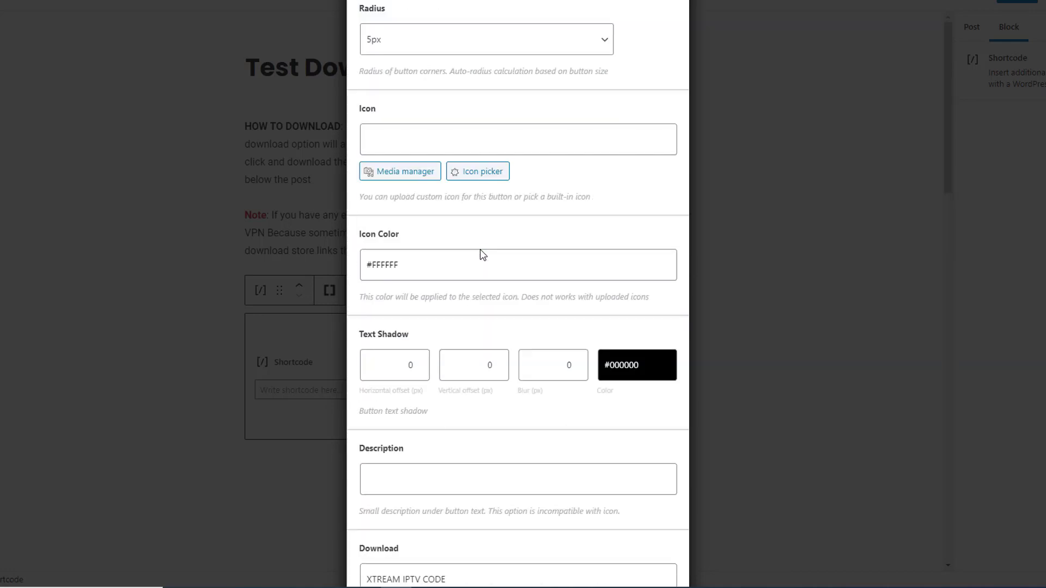
{"action": "scroll", "coordinate": [479, 250], "scroll_direction": "down", "scroll_amount": 8}
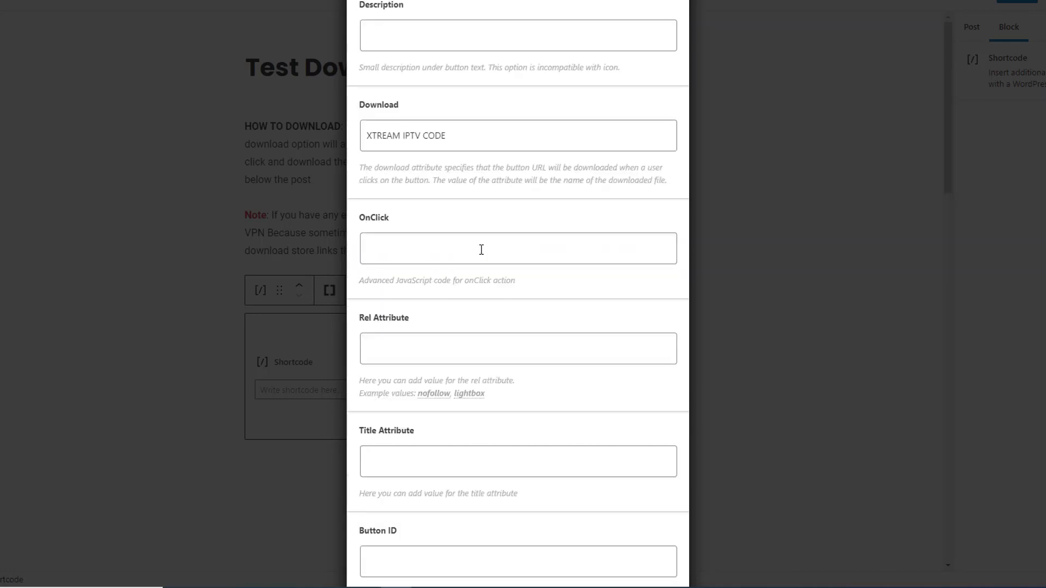
Rename the download to 'Test Download' and check the blue Click Here To Download preview
{"action": "left_click_drag", "start_coordinate": [451, 135], "coordinate": [358, 135]}
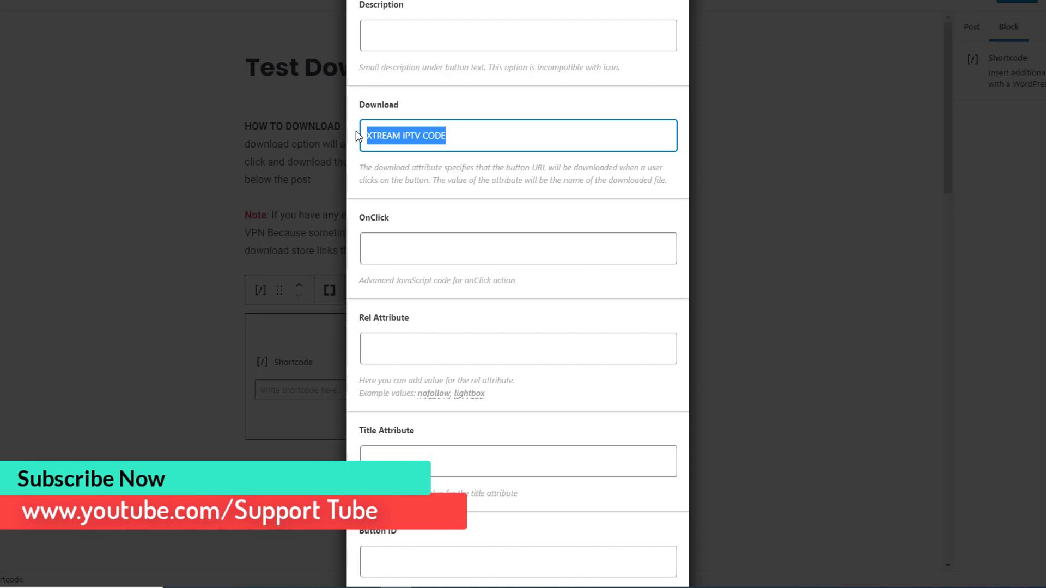
{"action": "type", "text": "Test Dow"}
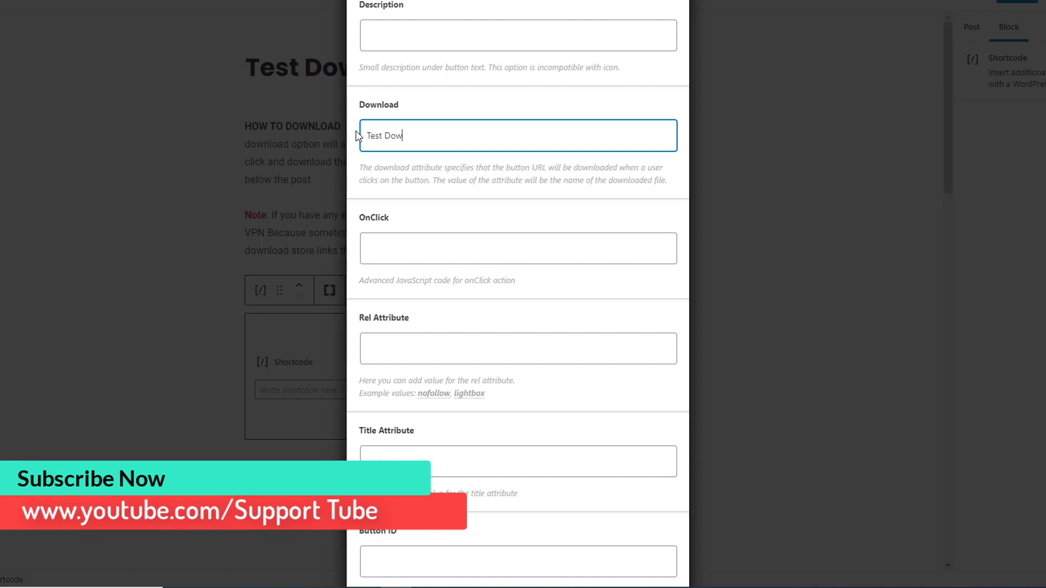
{"action": "type", "text": "nload"}
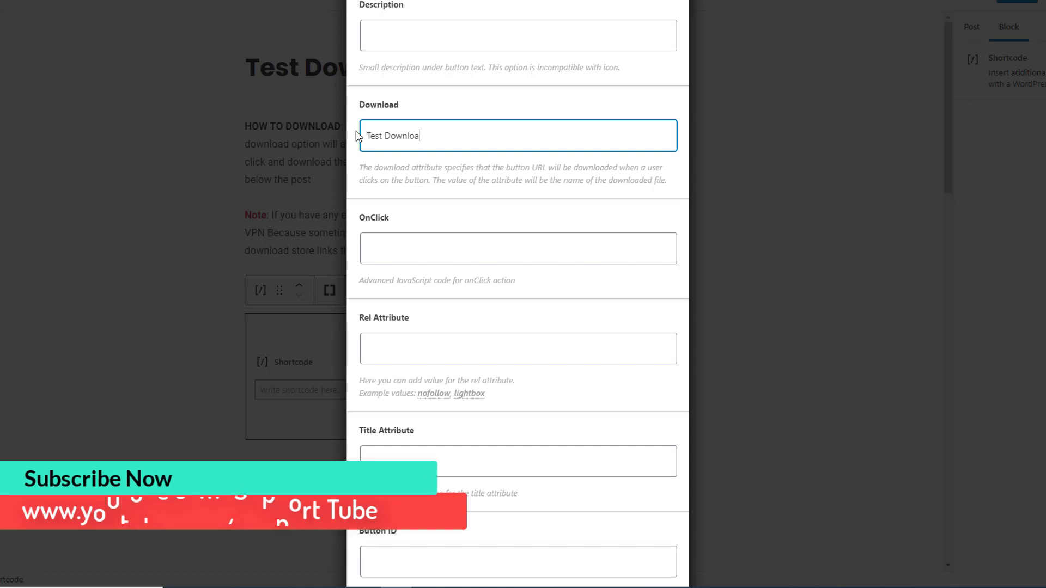
{"action": "scroll", "coordinate": [424, 236], "scroll_direction": "down", "scroll_amount": 5}
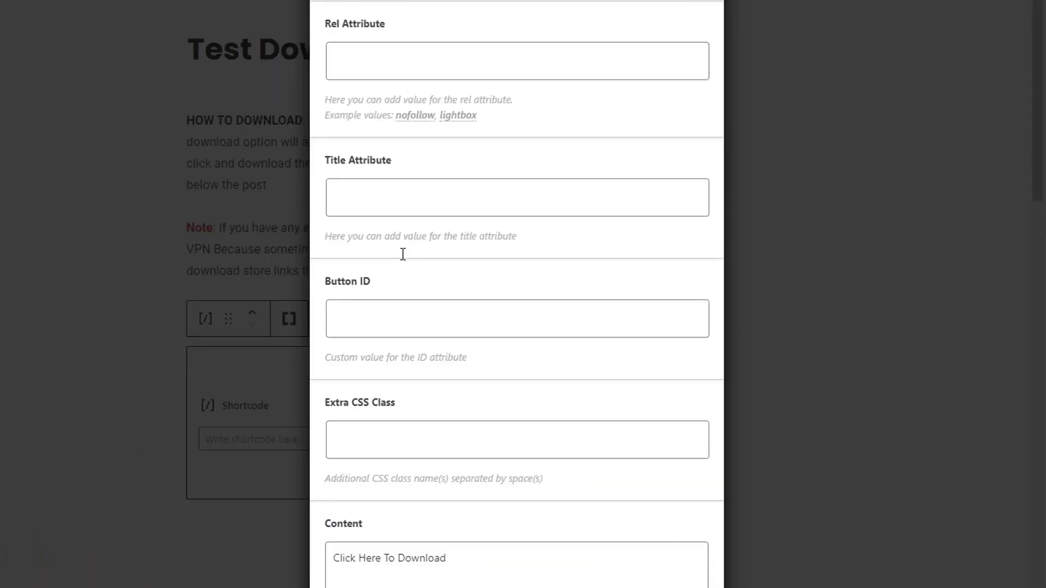
{"action": "scroll", "coordinate": [402, 254], "scroll_direction": "down", "scroll_amount": 2}
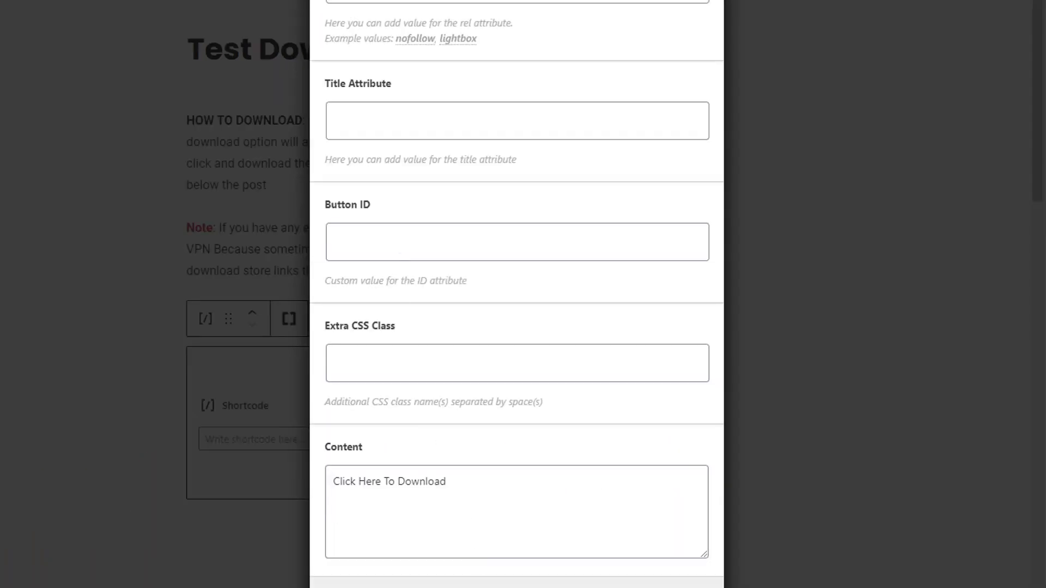
{"action": "scroll", "coordinate": [558, 497], "scroll_direction": "down", "scroll_amount": 2}
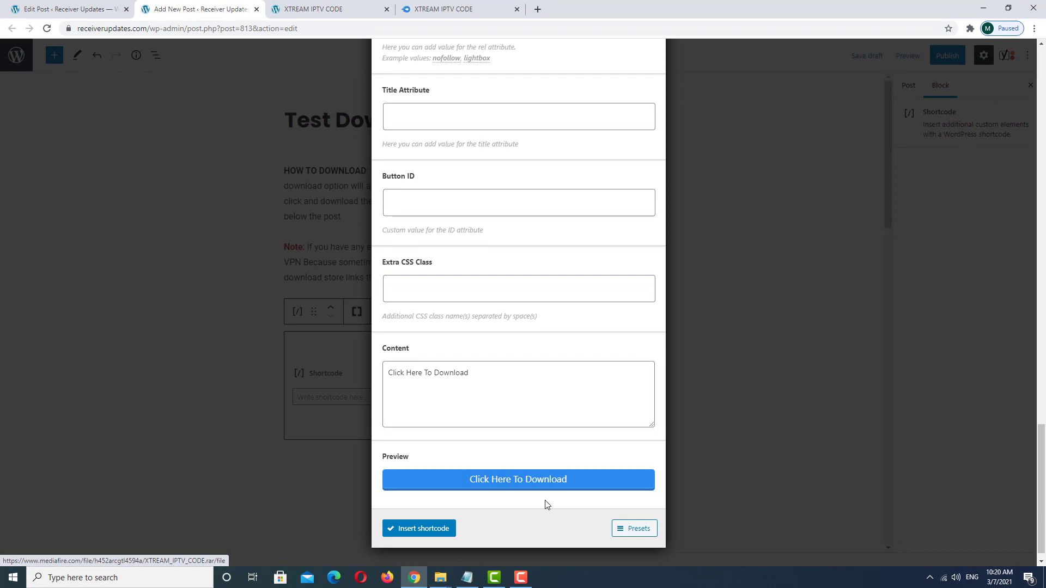
Insert the su_button shortcode into the block and add id="download" after su_button
{"action": "left_click", "coordinate": [409, 529]}
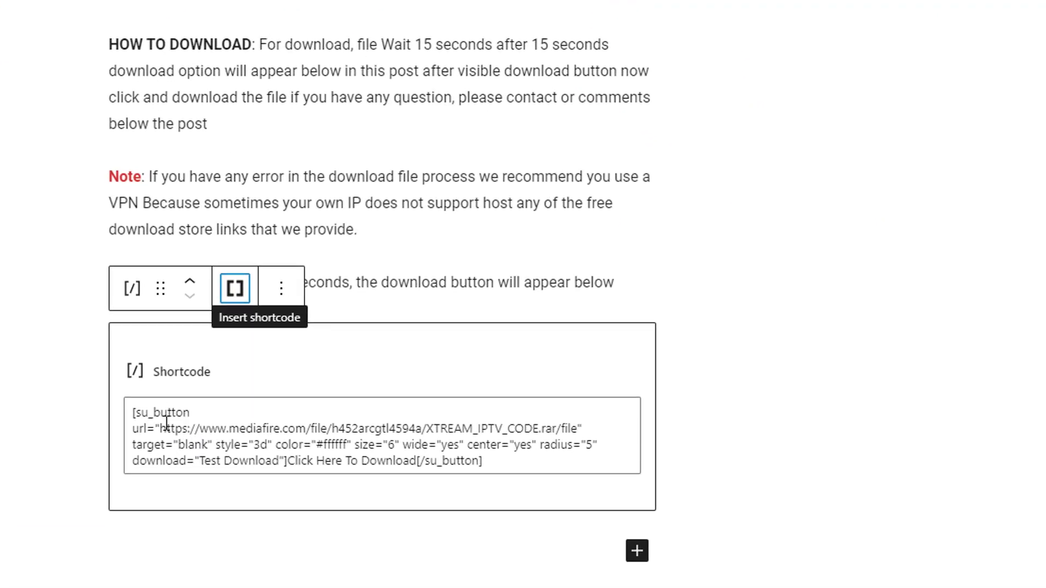
{"action": "left_click", "coordinate": [208, 422]}
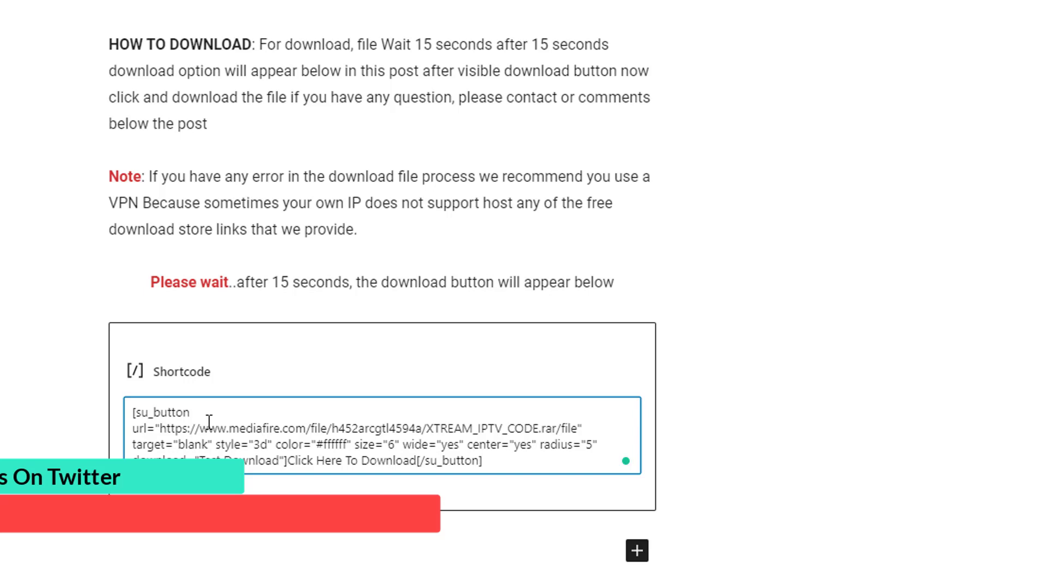
{"action": "type", "text": "id=\"download\""}
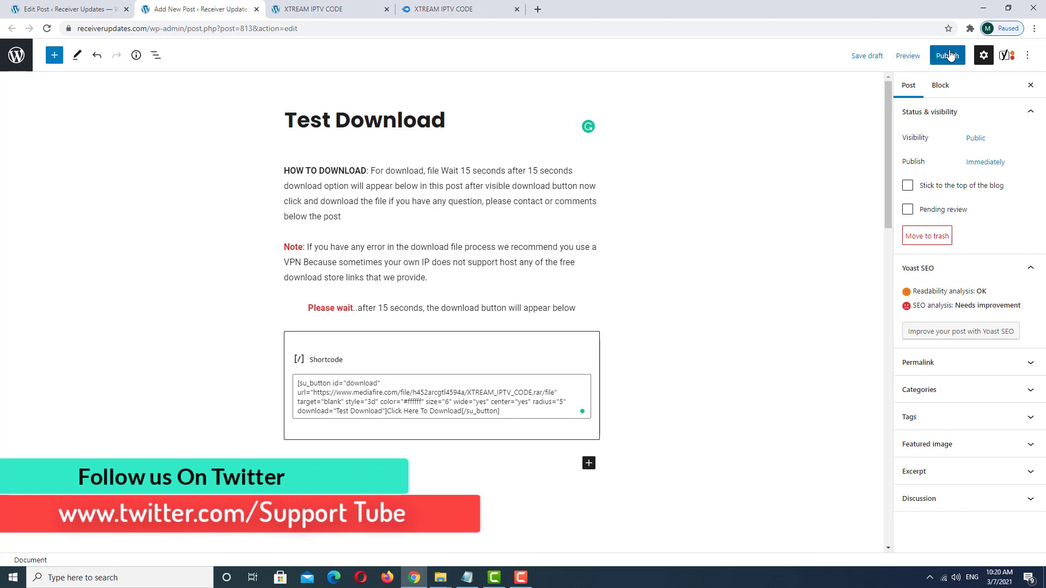
Preview the Test Download post in a new tab and scroll to the countdown
{"action": "left_click", "coordinate": [905, 57]}
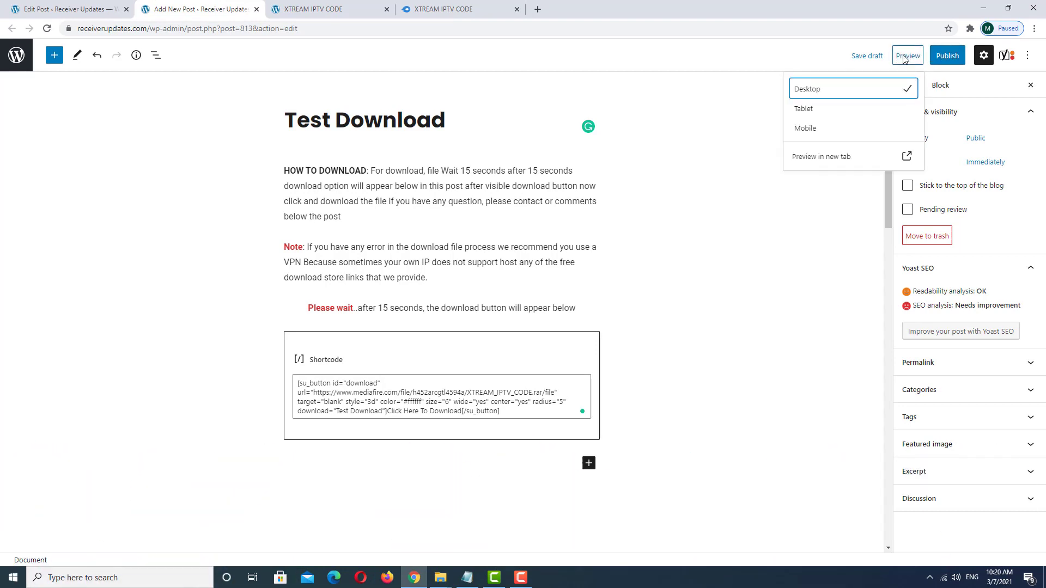
{"action": "left_click", "coordinate": [846, 157]}
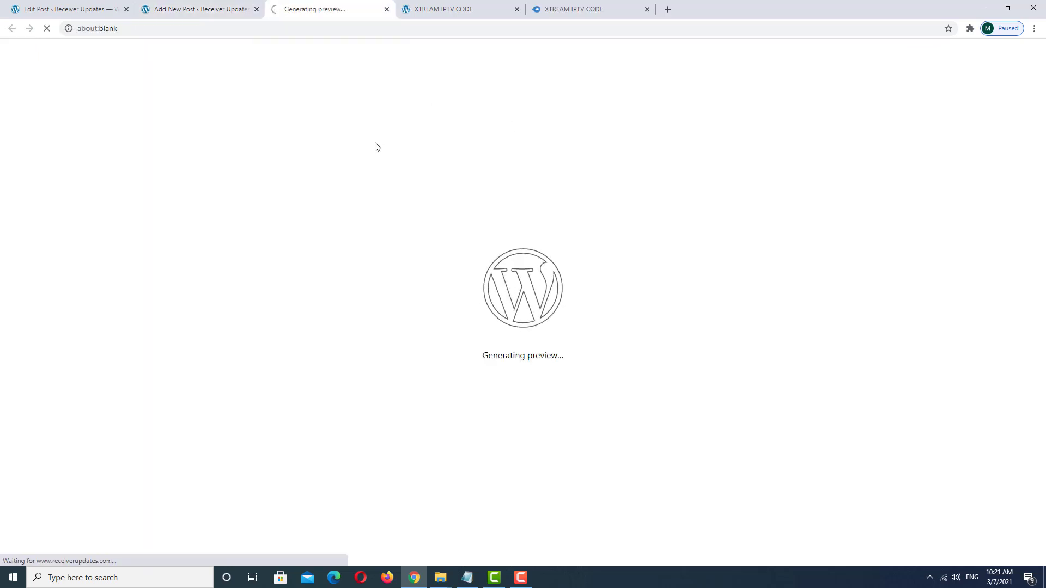
{"action": "scroll", "coordinate": [375, 147], "scroll_direction": "down", "scroll_amount": 6}
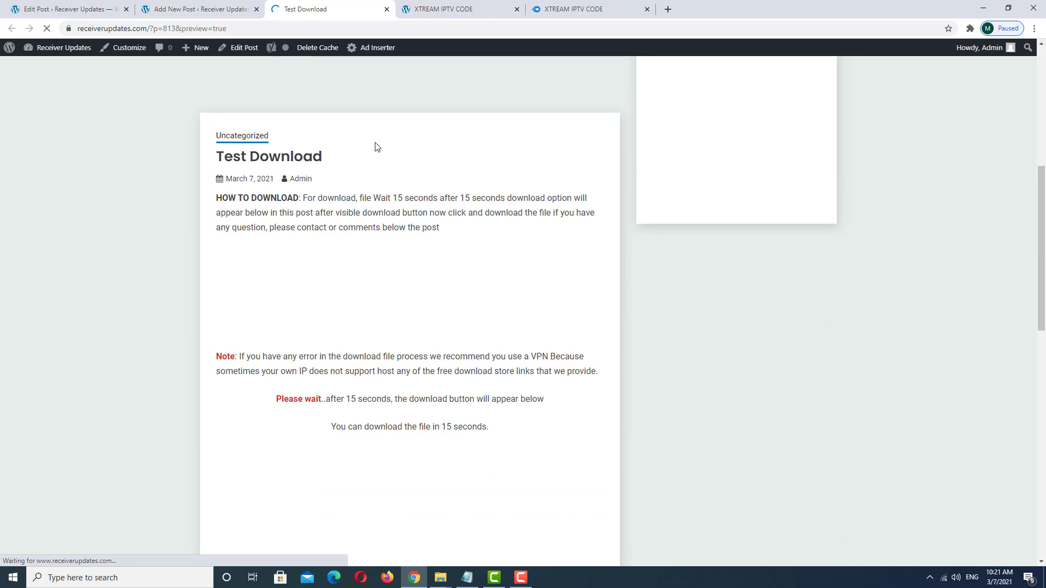
{"action": "scroll", "coordinate": [375, 147], "scroll_direction": "down", "scroll_amount": 4}
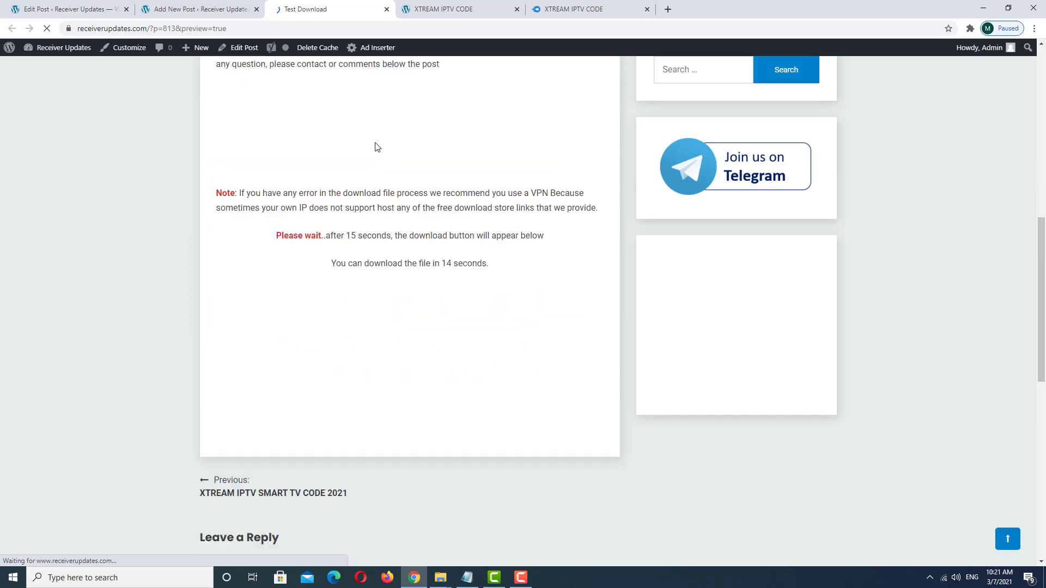